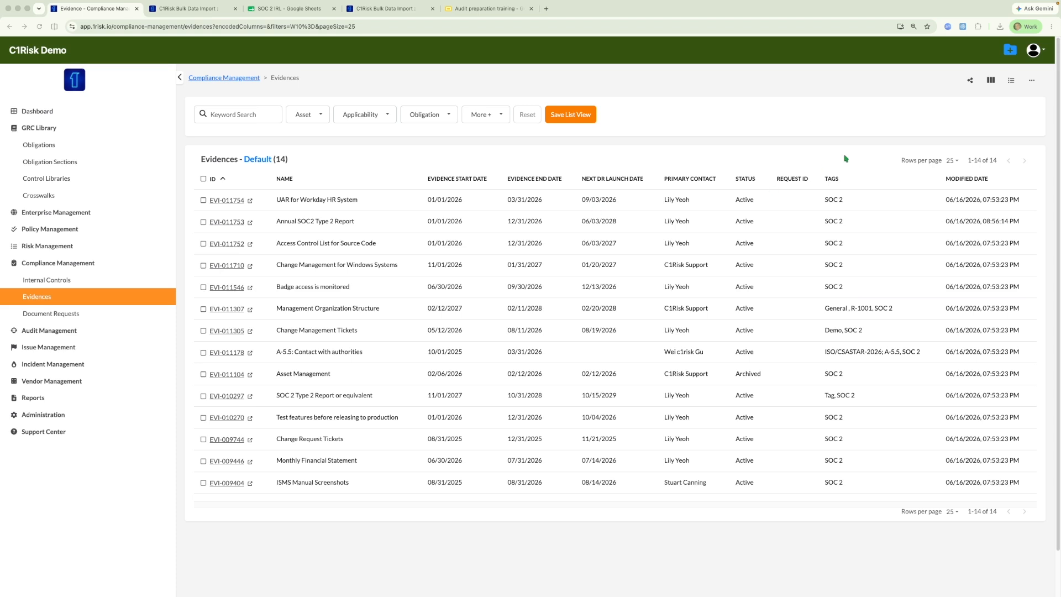
Add the Request Frequency column to the evidences list
click(990, 80)
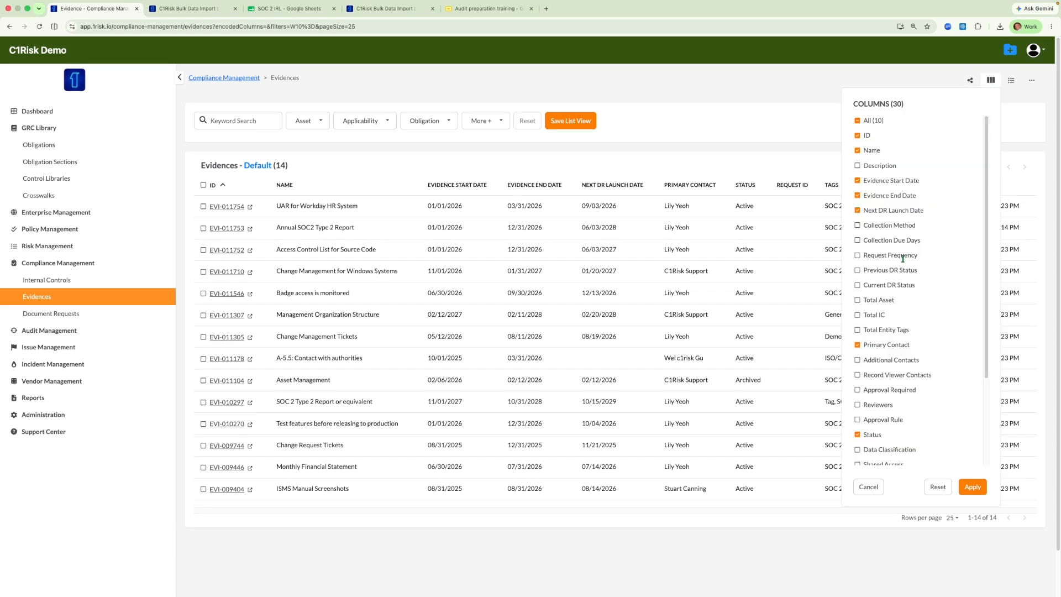
click(858, 257)
click(971, 487)
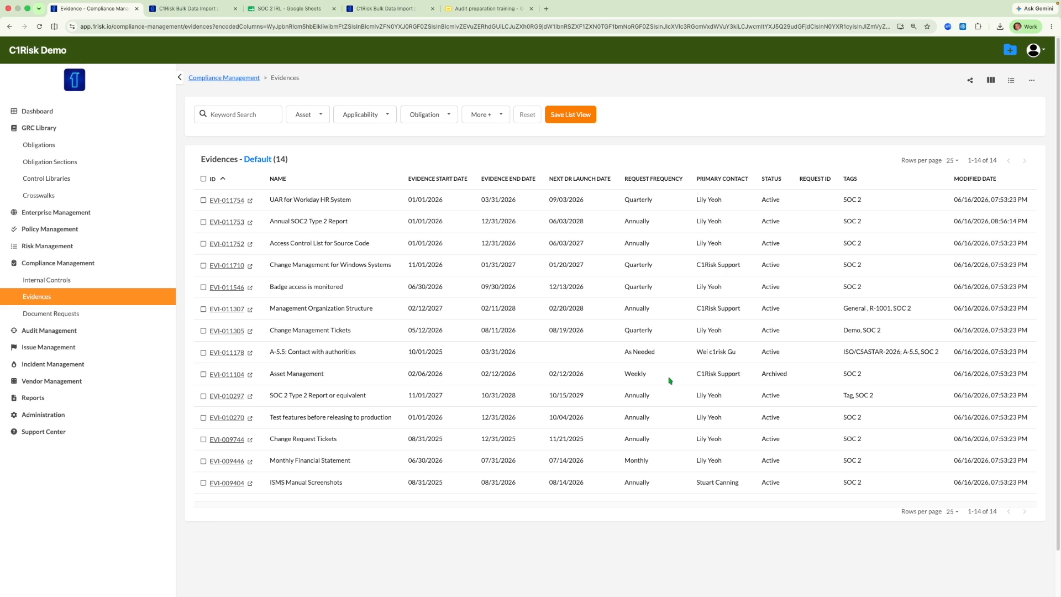
Start a new evidence record and fill its description with the entity organizational chart request text from the SOC 2 IRL sheet
click(1031, 81)
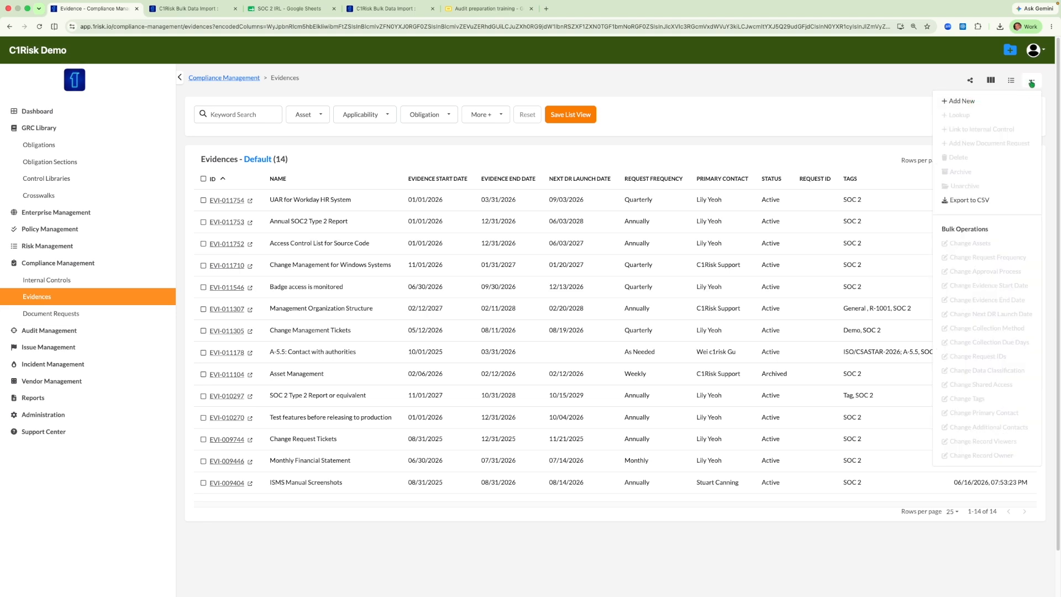
click(960, 101)
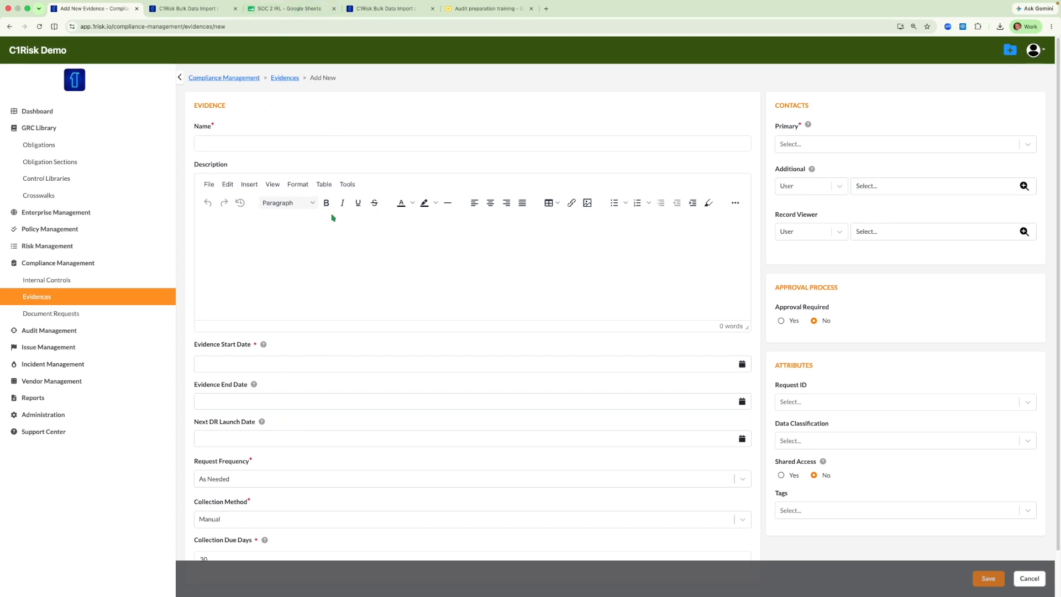
click(279, 14)
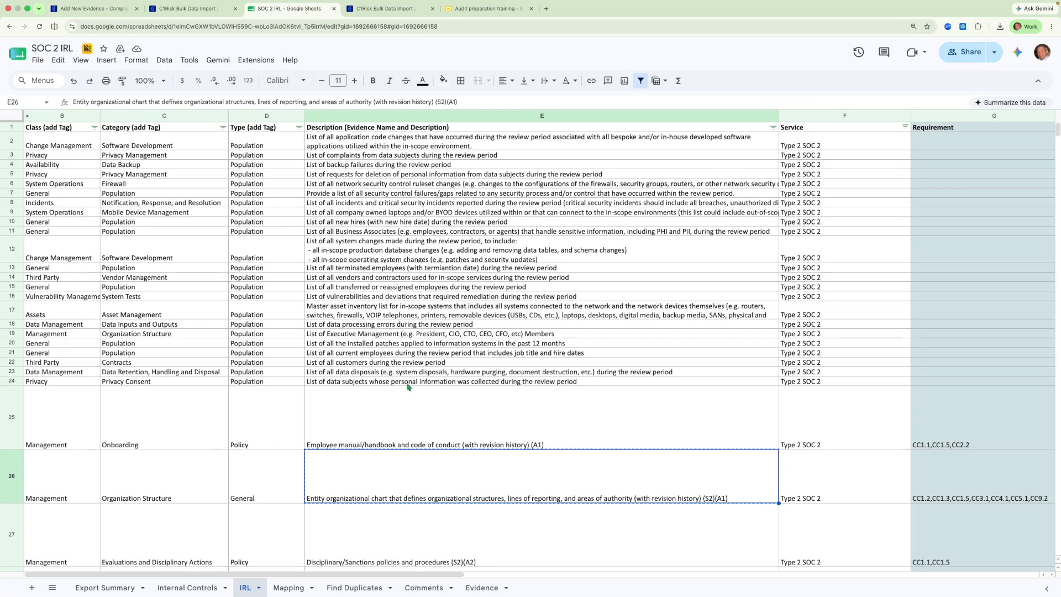
click(407, 542)
click(410, 478)
click(100, 10)
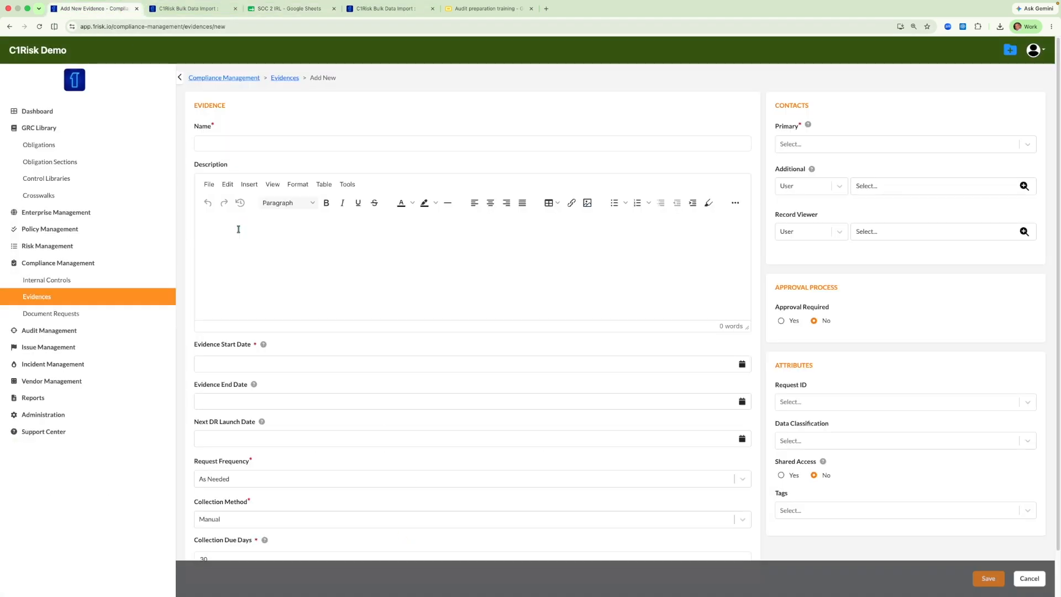
click(237, 225)
text(Entity organizational chart that defines organizational structures, lines of reporting, and areas of authority (with revision history) (S2)(A1))
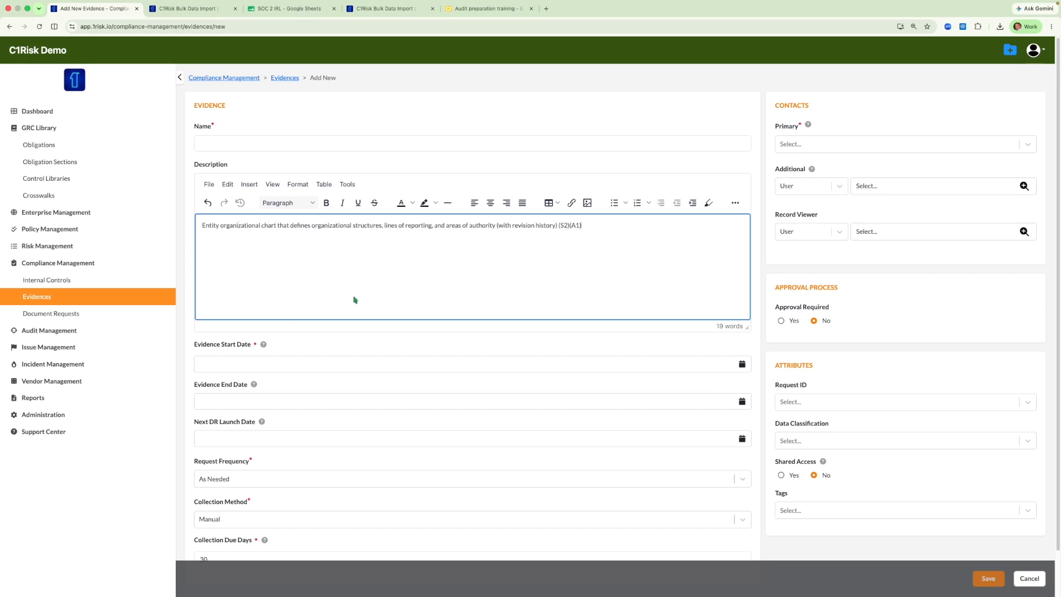
Name the evidence record "Organizational Chart"
click(212, 142)
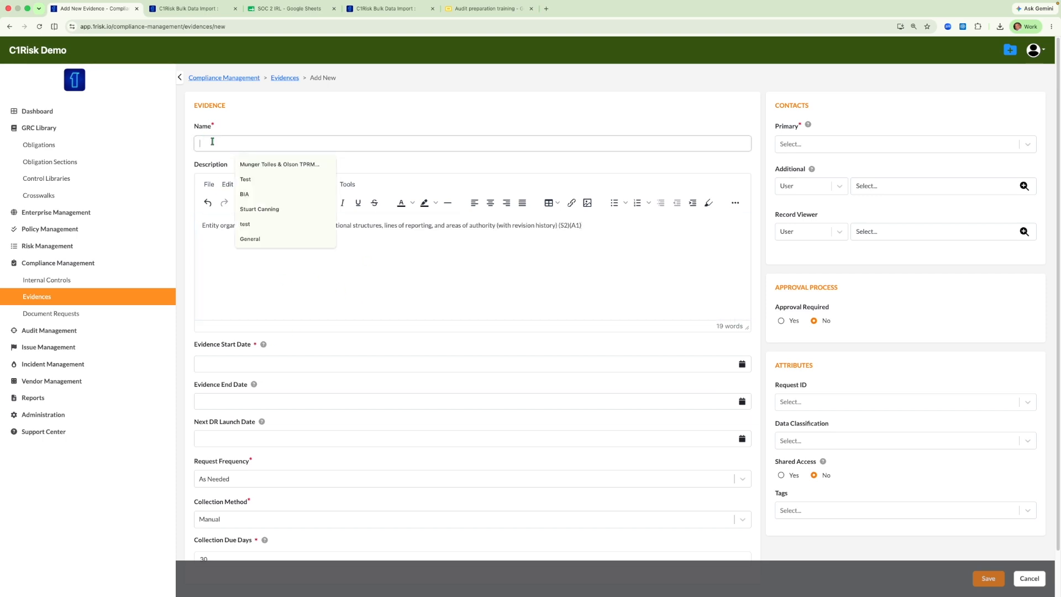
text(Organizational Chart)
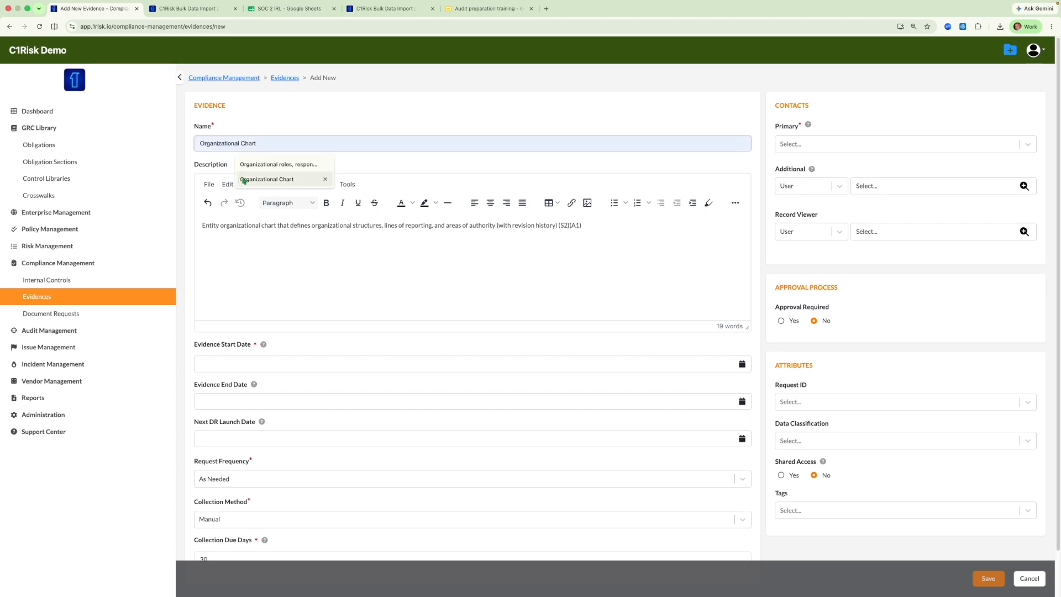
click(239, 179)
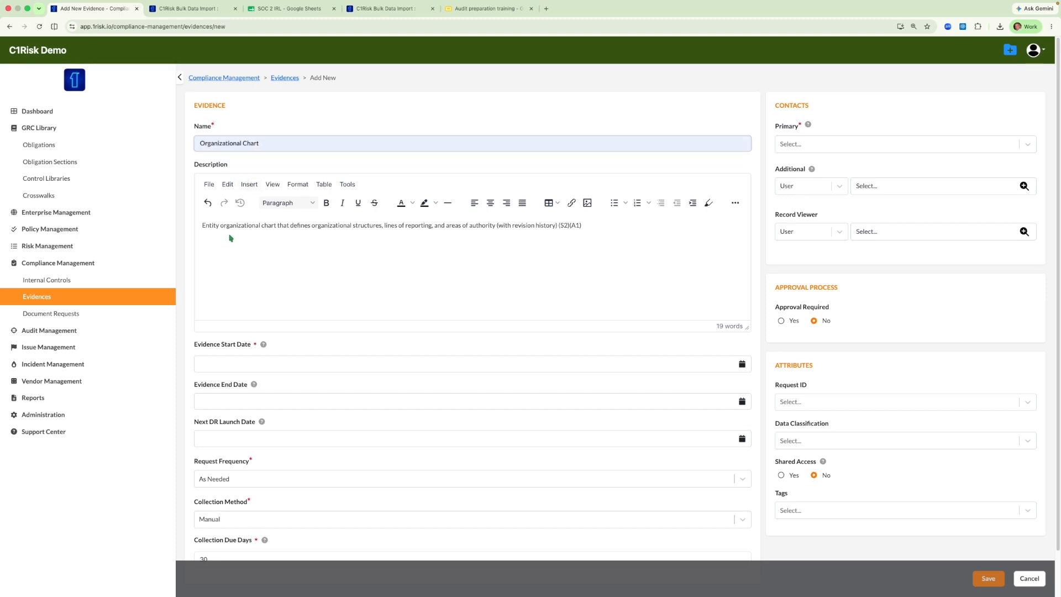
Add description paragraphs requiring the latest document version within the start and end dates and pointing to prior documentation in "Attributes Section, Previous DR."
click(588, 226)
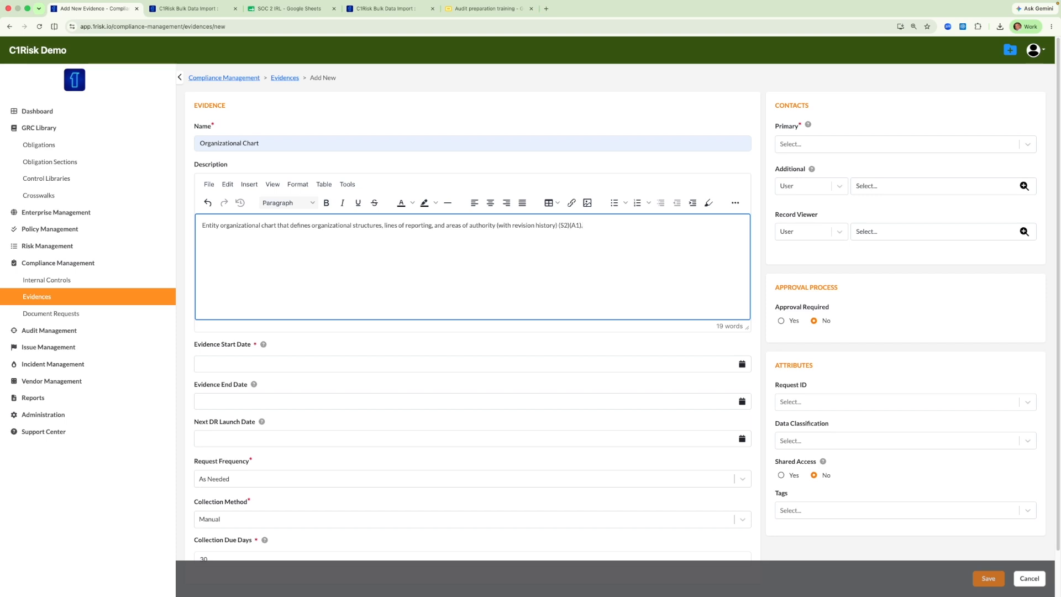
key(Return)
text(Please make sure this is the latest version of the document either time stamped or reviewed within the start date and end dates provided in this document request.)
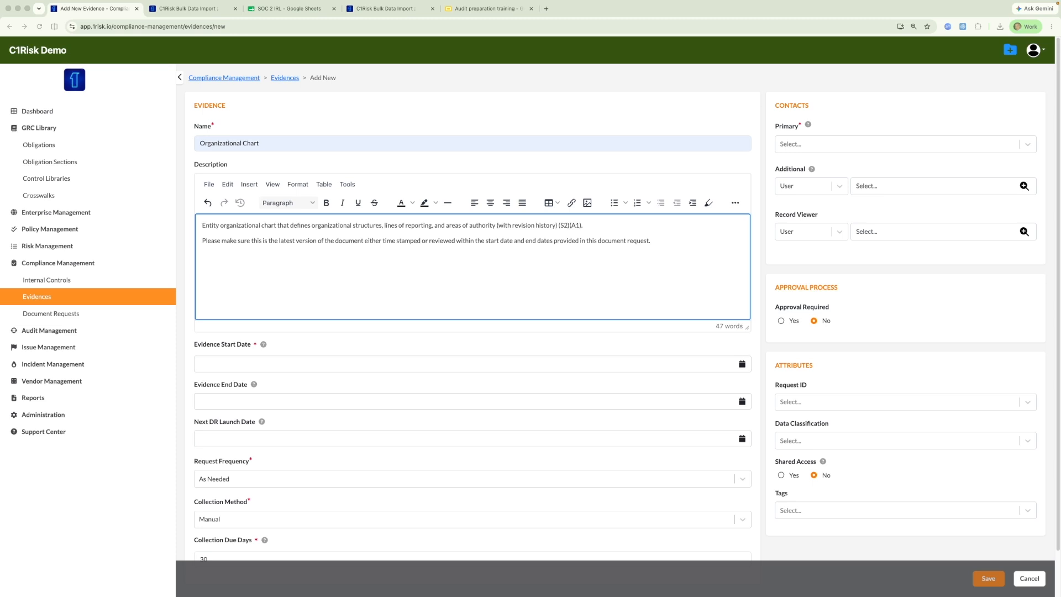
text(Please note, you can review prior provided documentation in the "Attributes Section, Previous DR.")
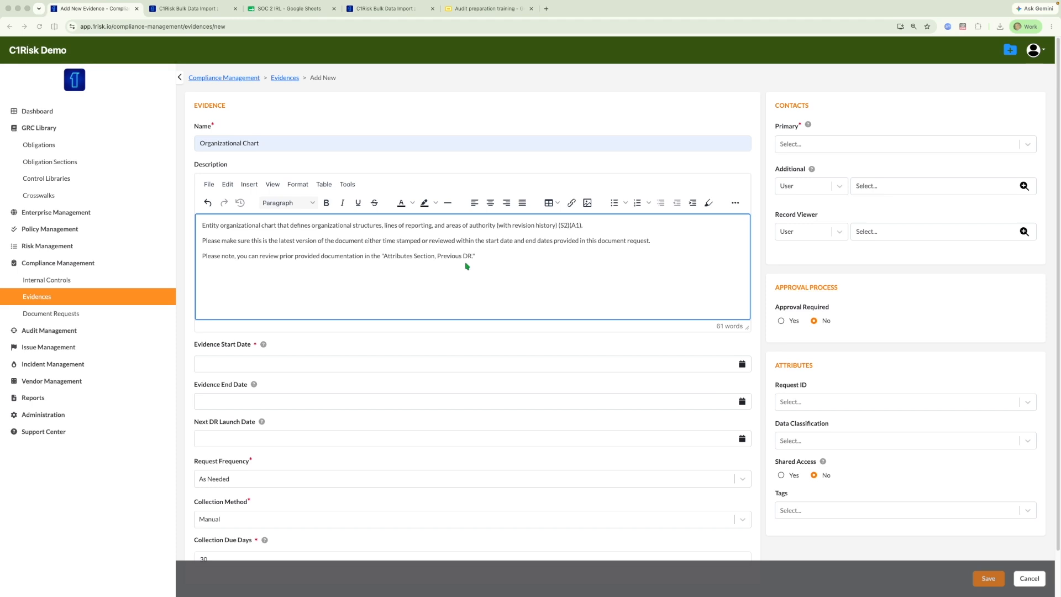
Set the evidence start date to 07/01/2025
scroll(464, 265, down, 2)
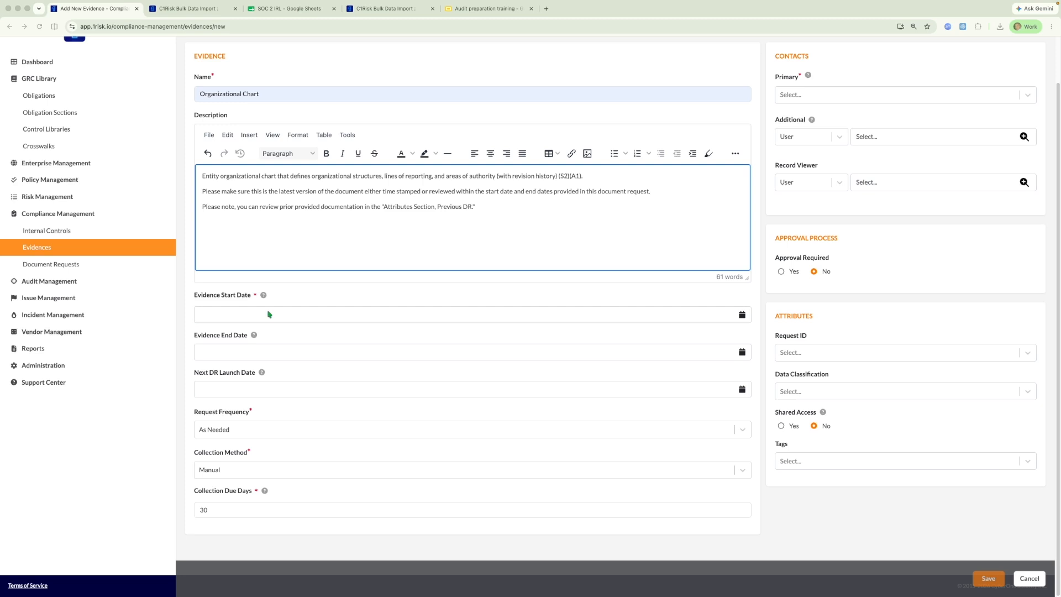
click(267, 314)
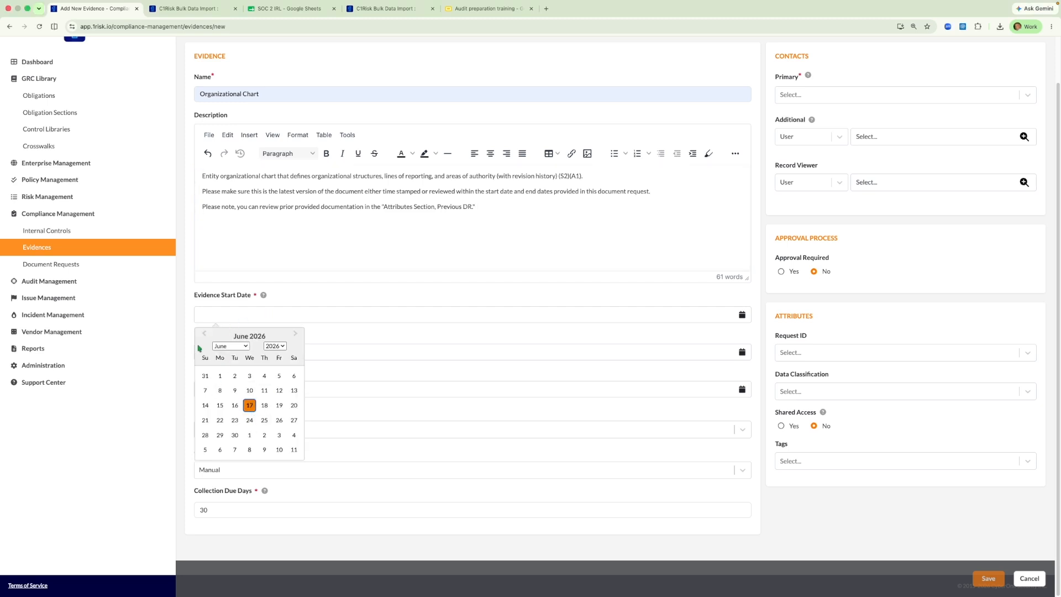
click(203, 333)
click(203, 334)
click(203, 333)
click(203, 333)
click(203, 333)
click(203, 333)
click(204, 334)
click(203, 333)
click(203, 334)
click(203, 334)
click(203, 334)
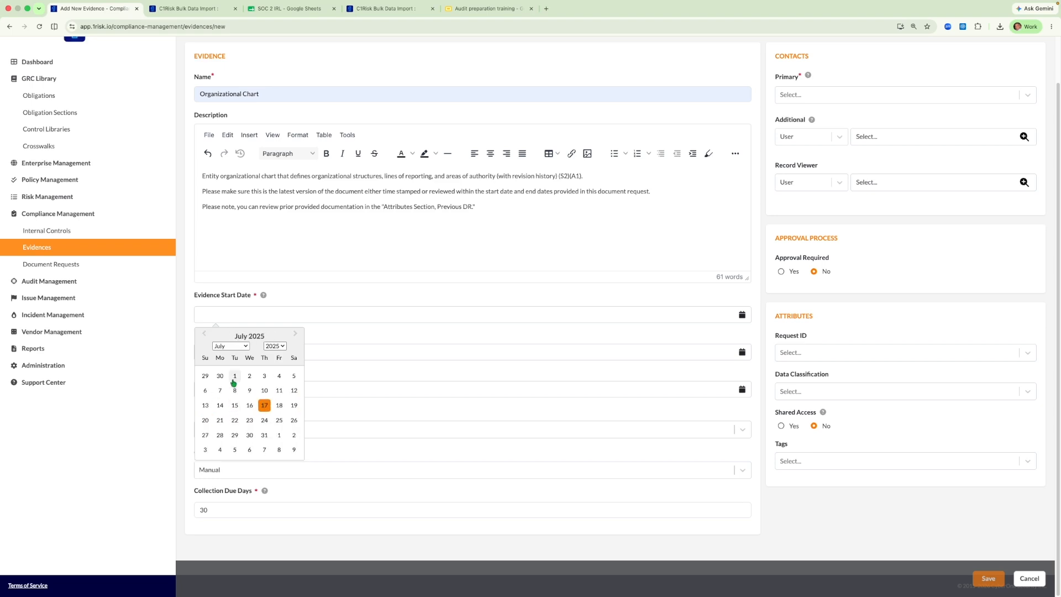
click(234, 376)
Set the evidence end date to 06/01/2026 and the next DR launch date to 06/17/2026
click(228, 355)
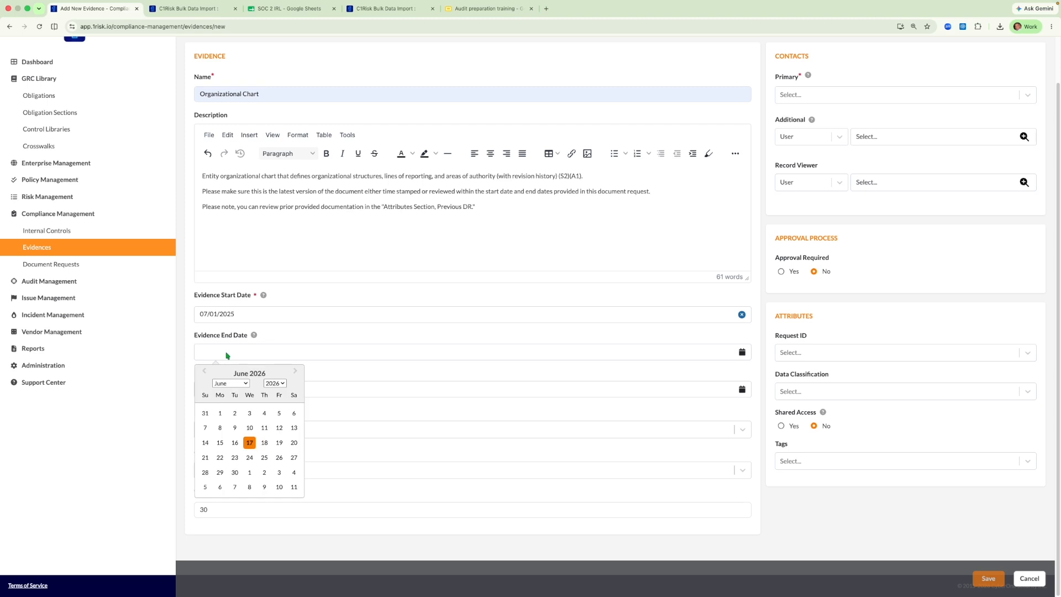
click(222, 414)
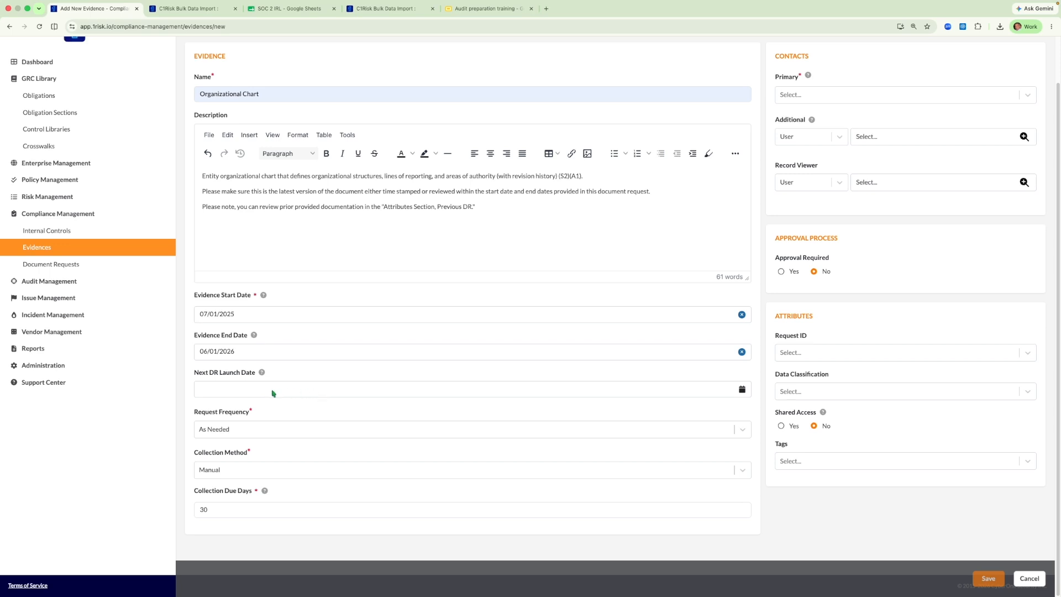
click(369, 393)
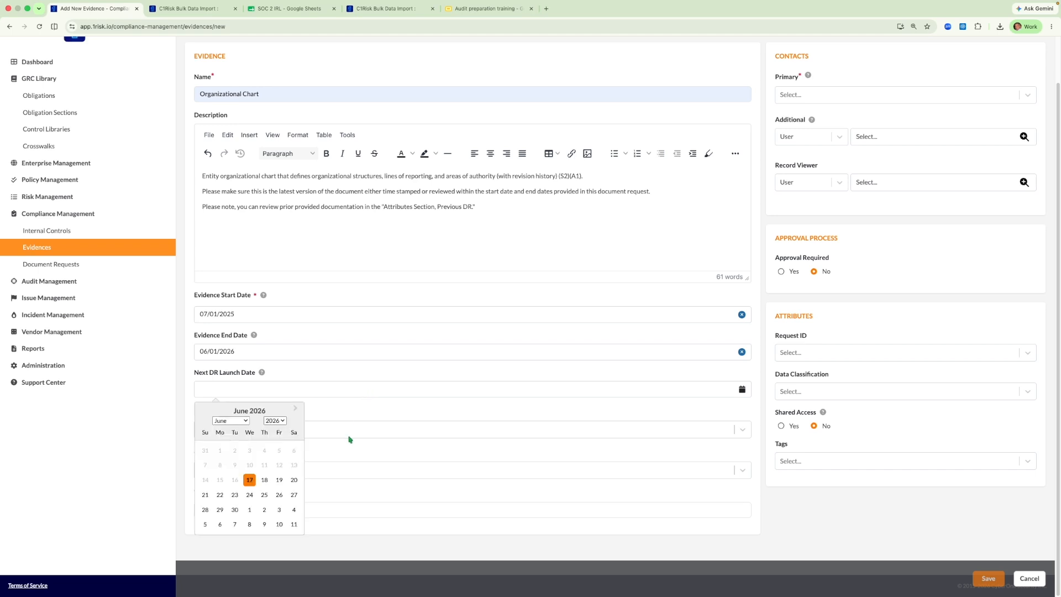
click(249, 479)
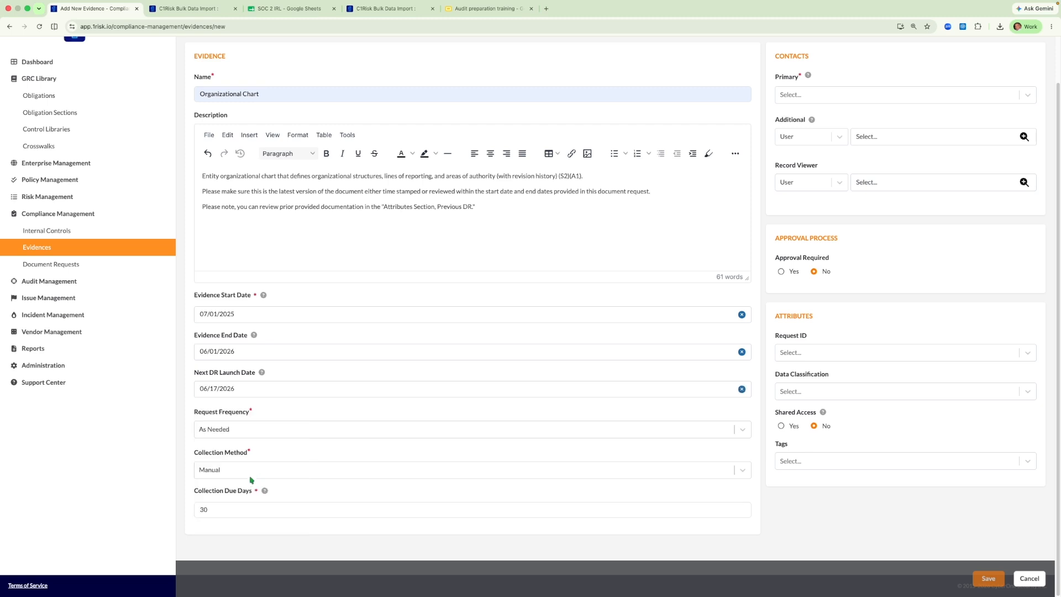
Set the collection due days to 14 and choose Manual as the collection method
click(212, 509)
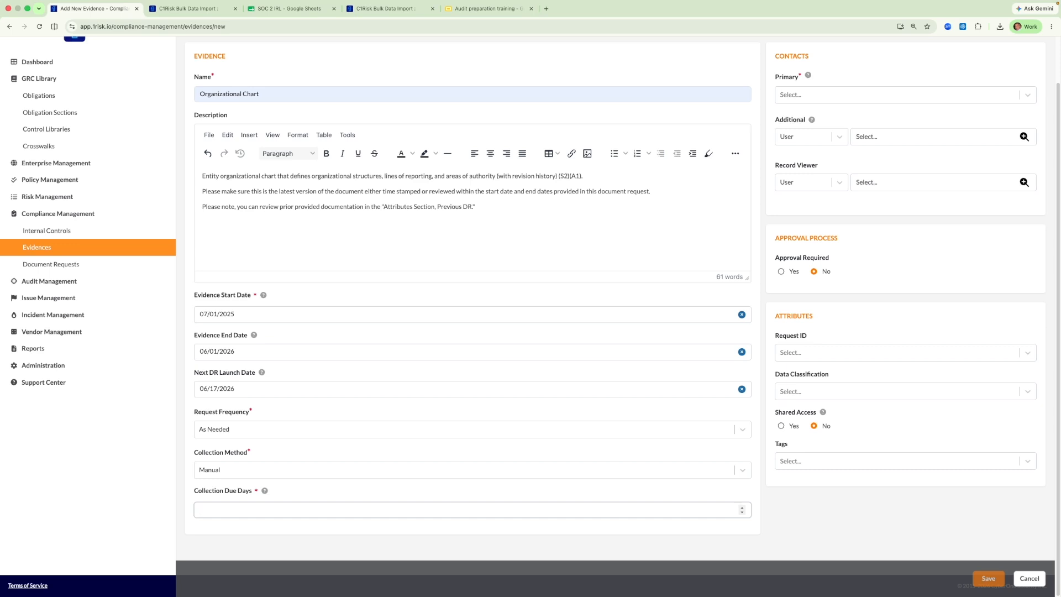
click(323, 496)
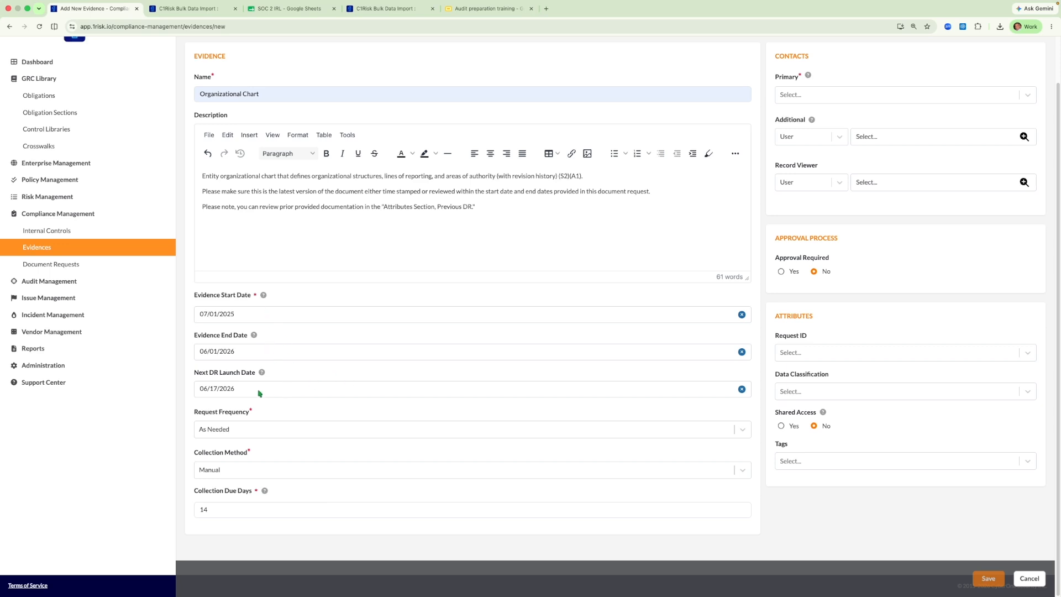
mouse_move(263, 375)
click(264, 475)
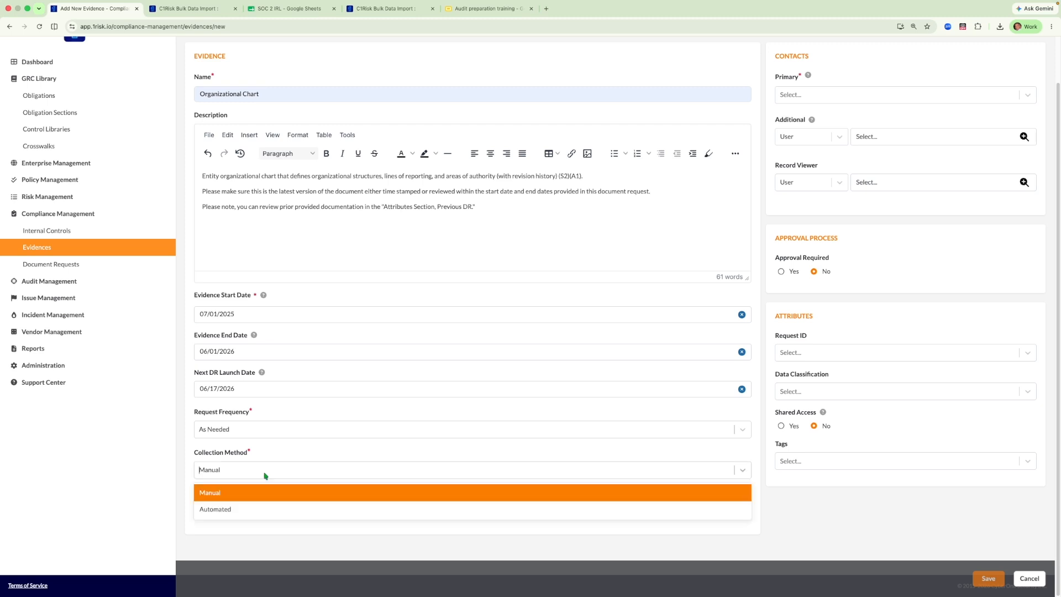
click(244, 495)
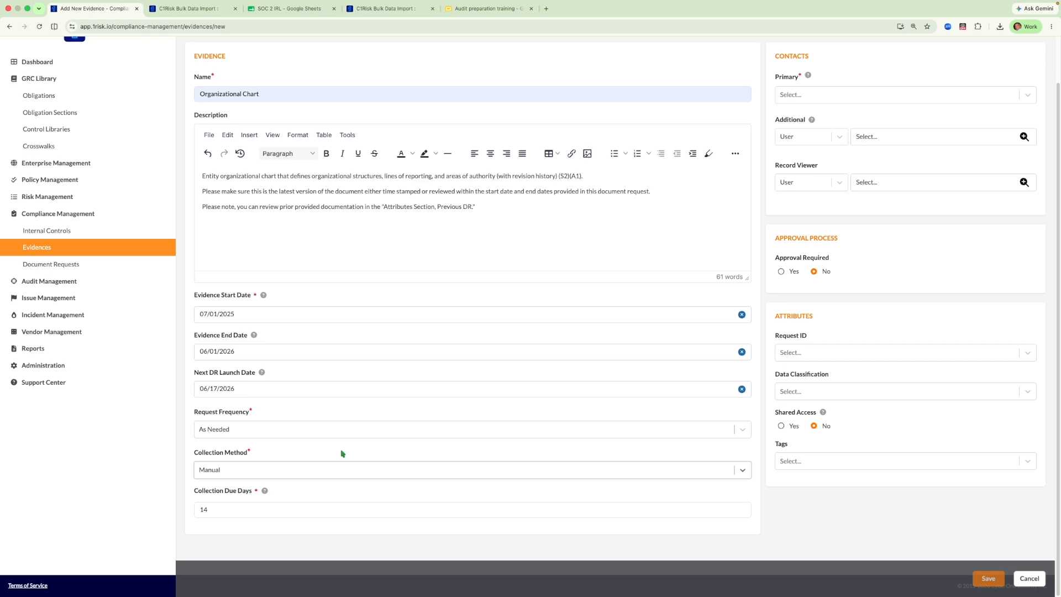
Assign C1Risk Support as the primary contact of the evidence record
click(860, 97)
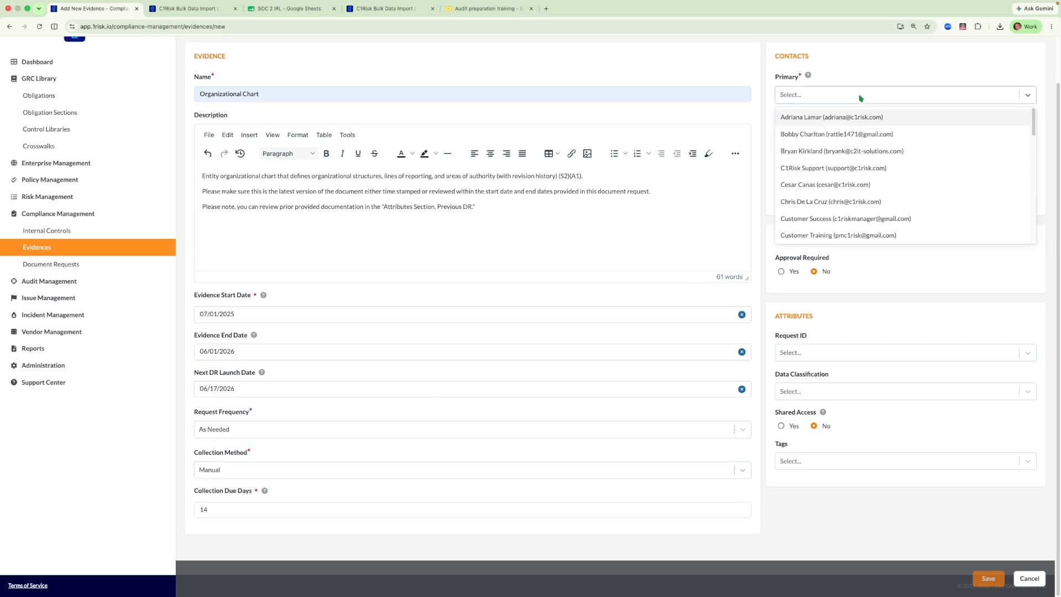
text(supp)
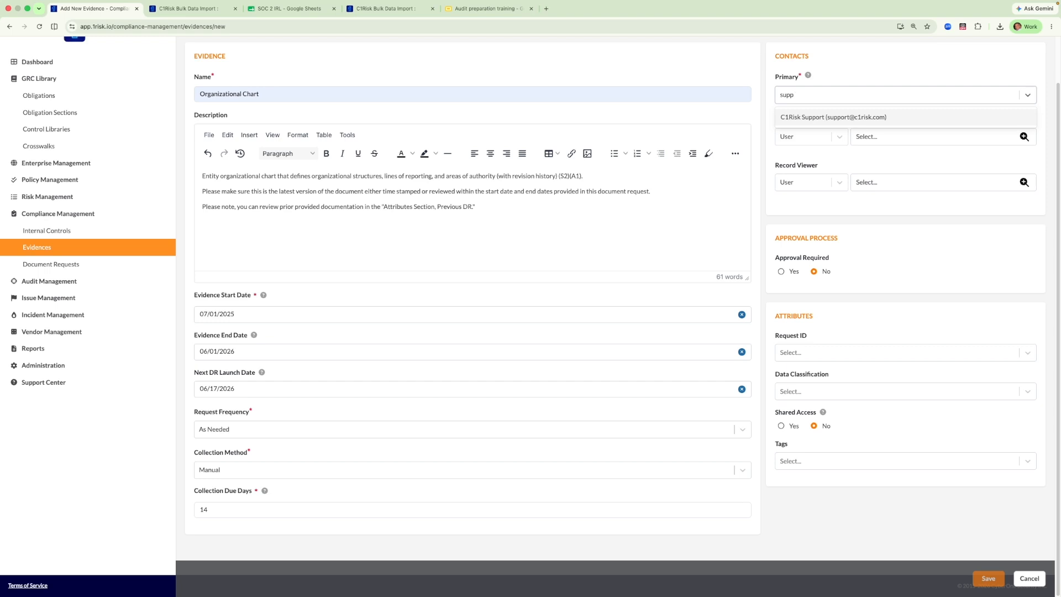
click(863, 117)
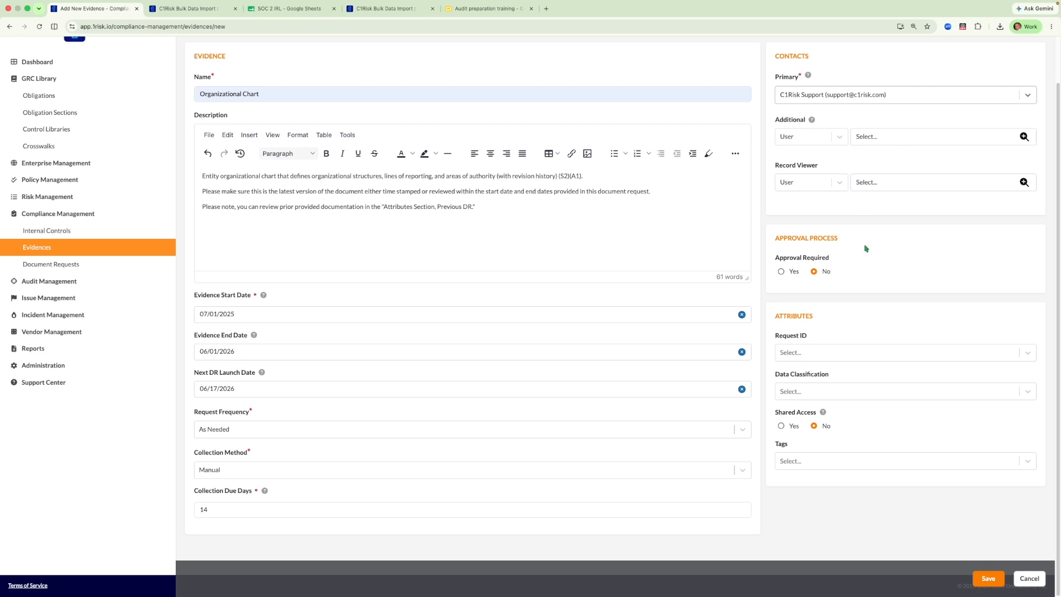
Require approval for the evidence and assign C1Risk Support as the reviewer
click(781, 272)
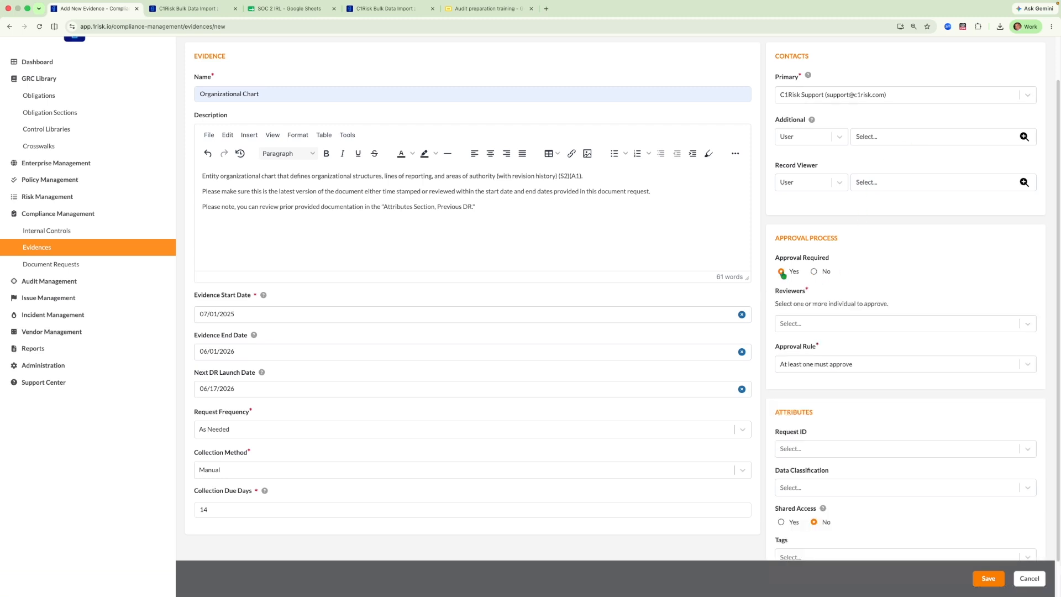
click(805, 323)
text(support)
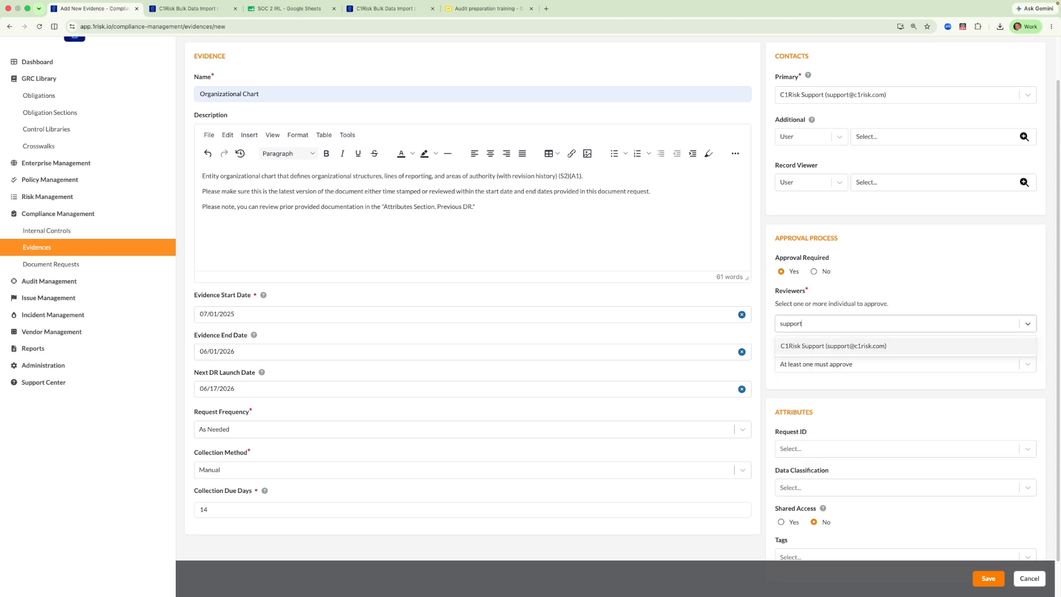
click(821, 346)
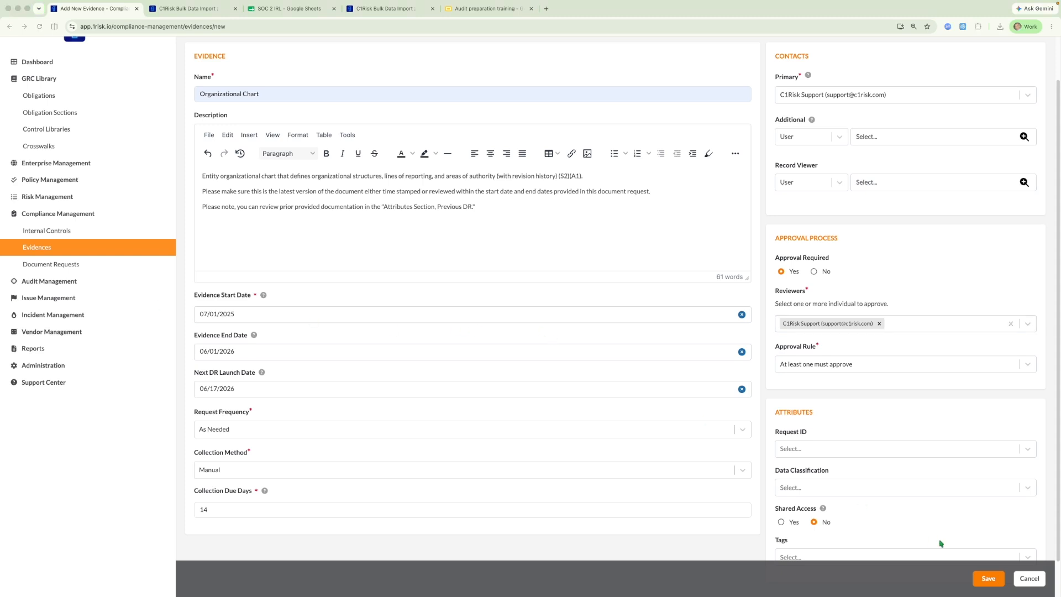
Save the new evidence record and return to the evidences list
click(989, 583)
click(988, 580)
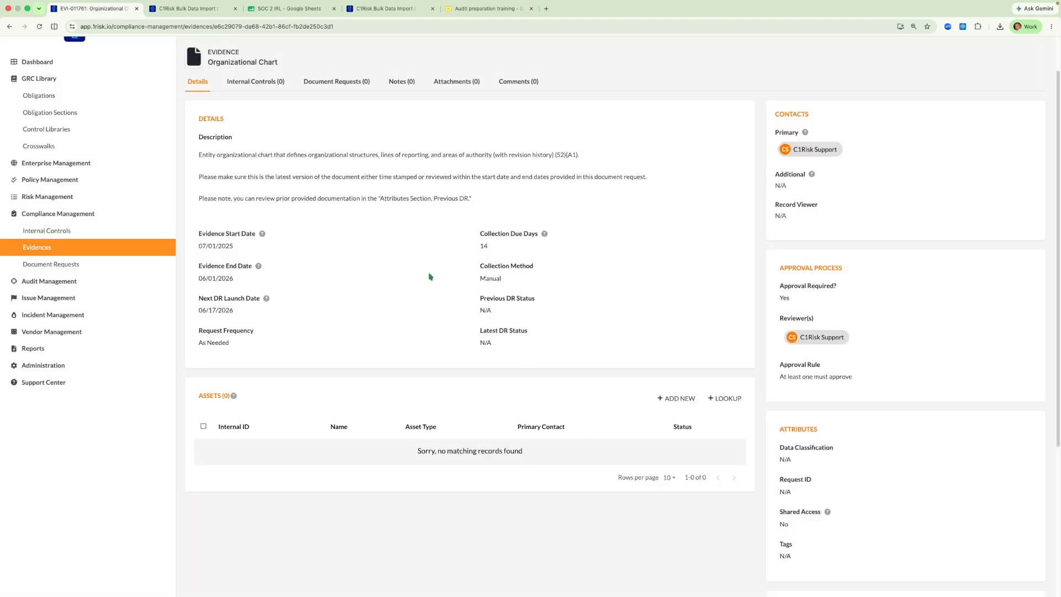
click(42, 248)
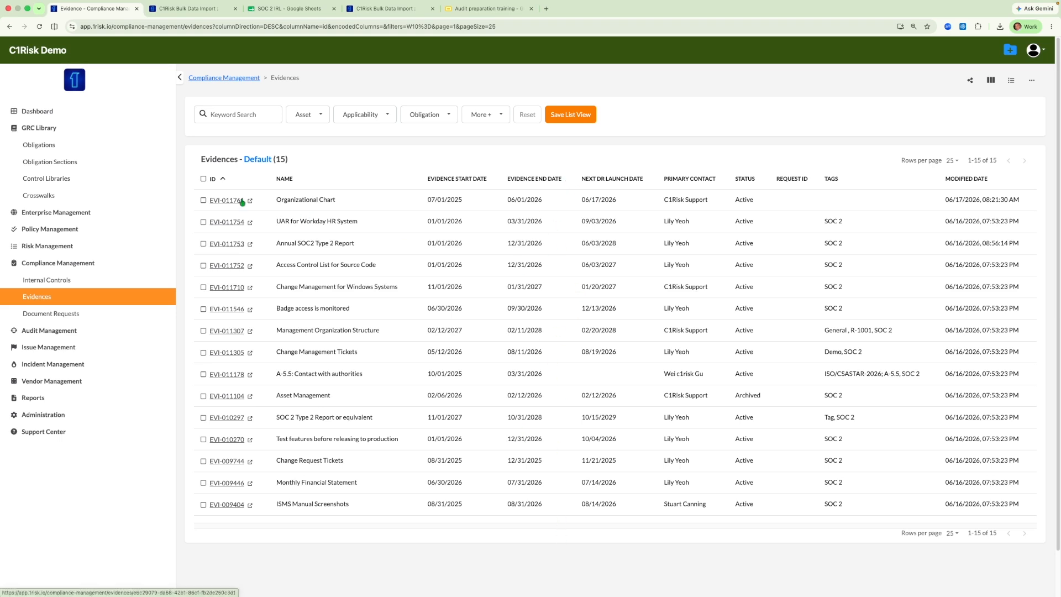
Select all evidence records in the list and review the available bulk operations
click(203, 179)
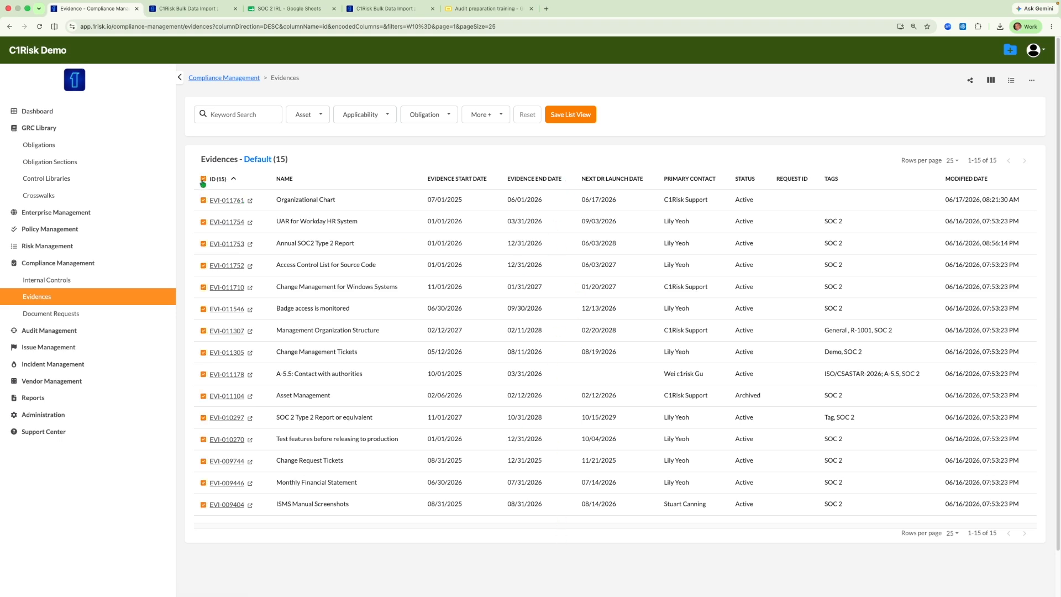
click(203, 179)
click(203, 200)
click(202, 221)
click(203, 178)
click(1029, 82)
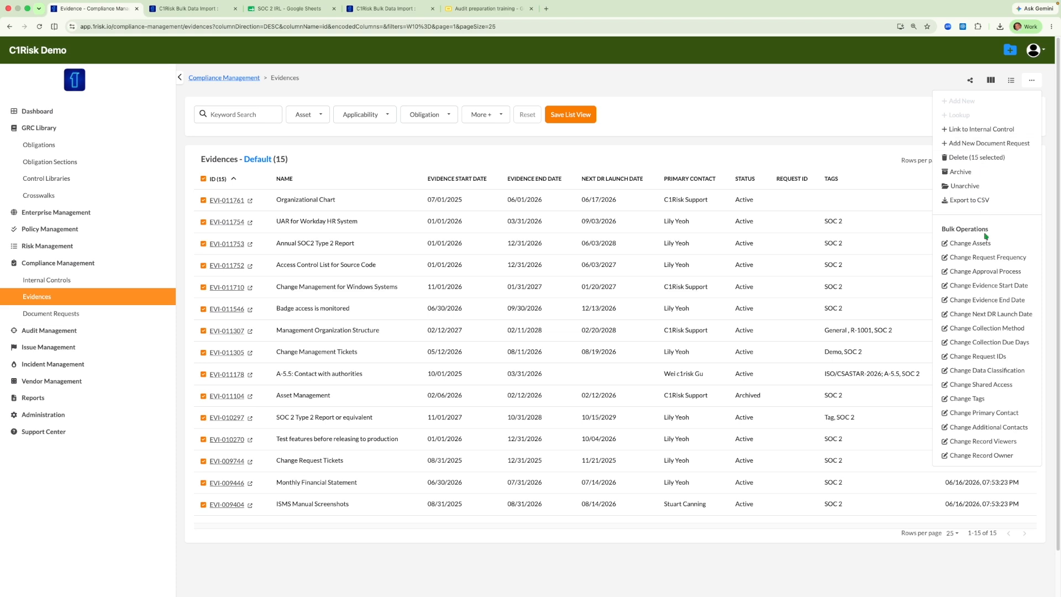
click(664, 155)
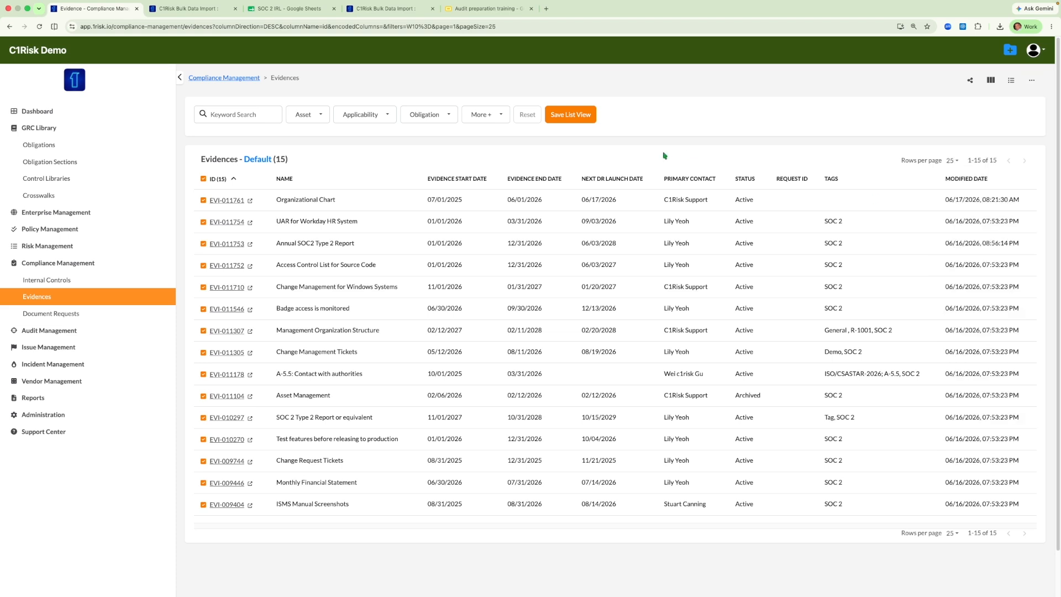